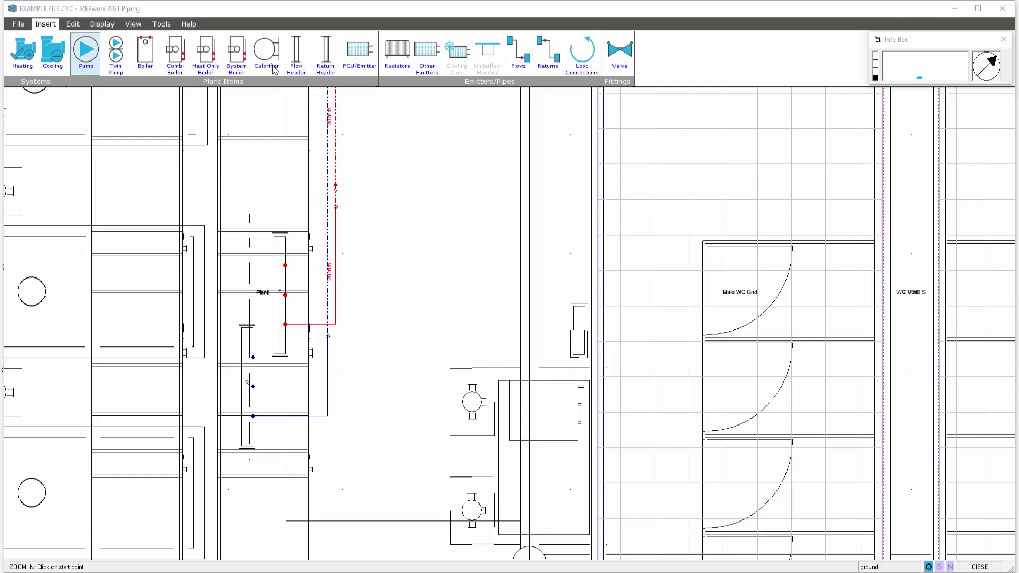
Review the system's summary results for the pump duty flow and pressure.
click(102, 24)
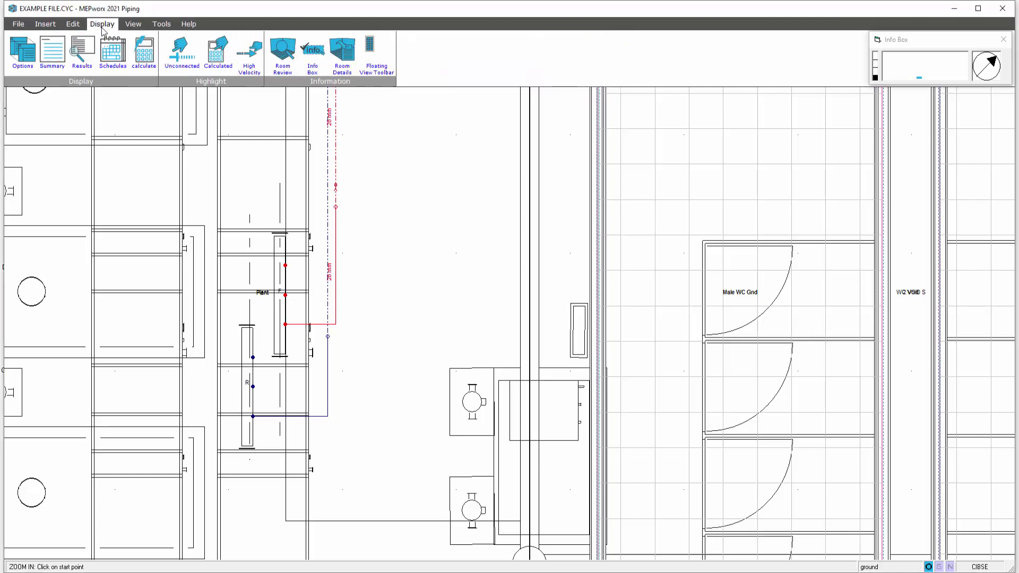
click(52, 51)
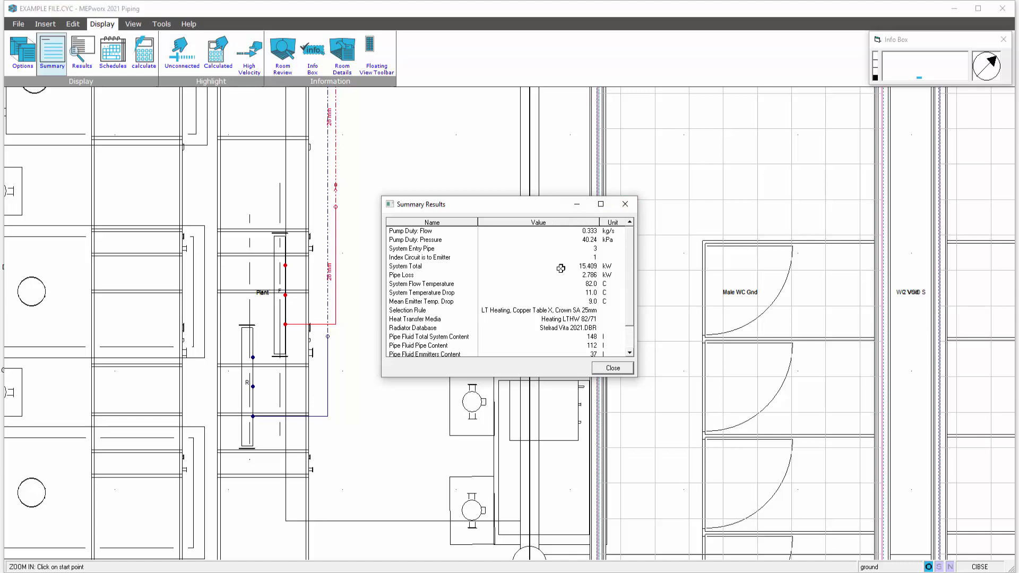
click(609, 369)
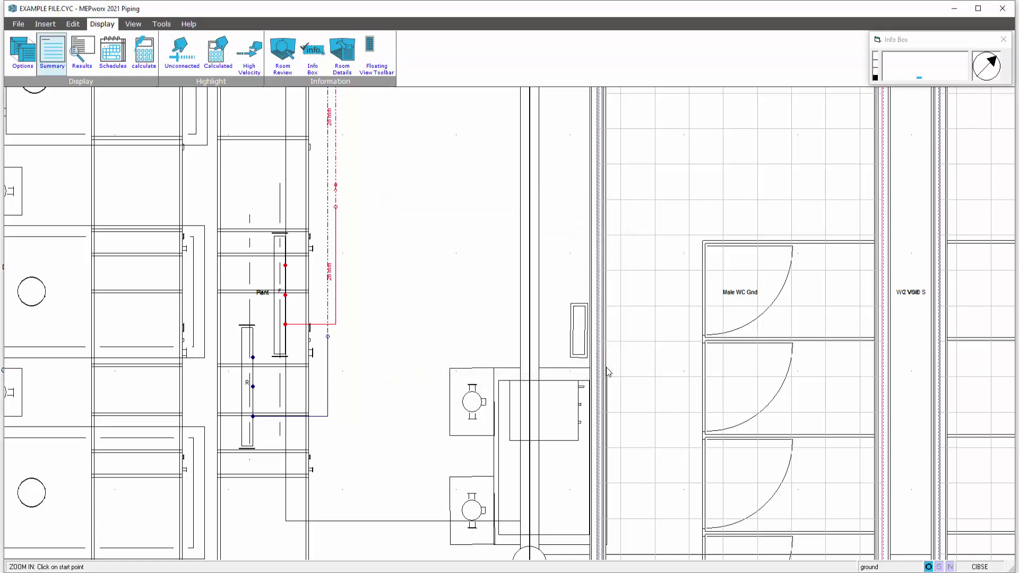
Start inserting a vertical twin pump and set its reference to LABS 2ND N.
click(45, 24)
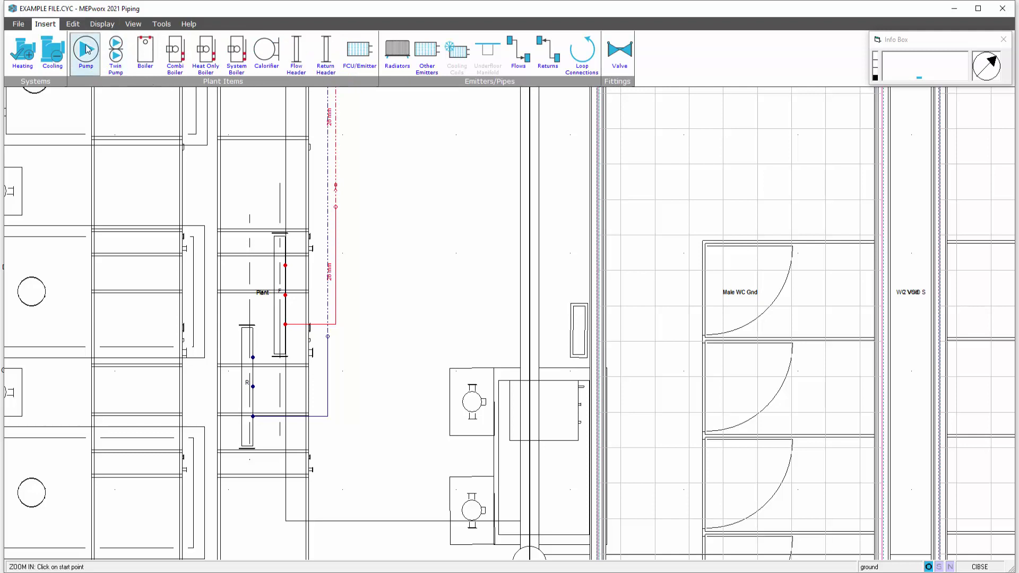
click(113, 58)
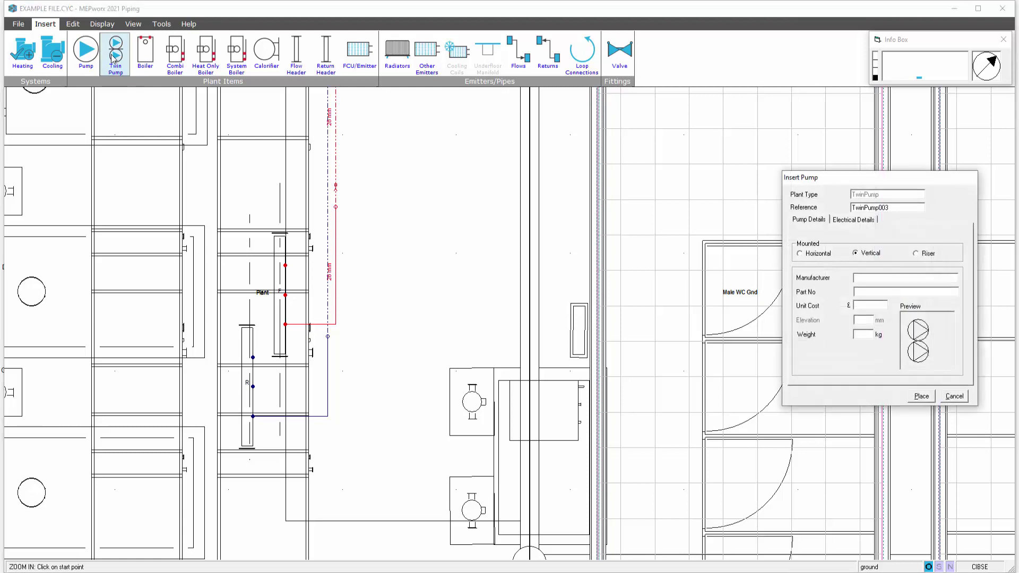
drag(845, 180, 515, 180)
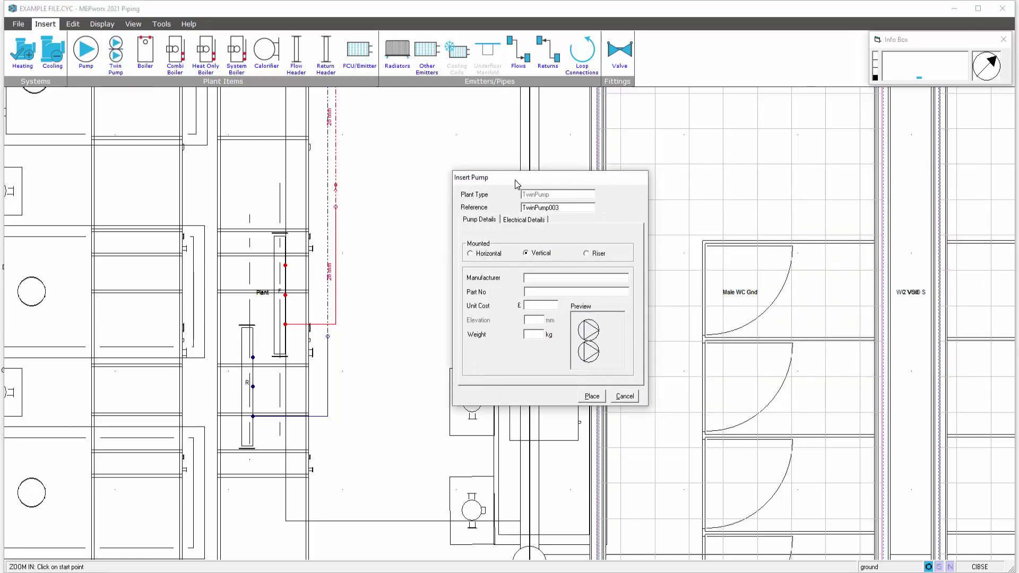
double_click(562, 208)
text(LABS 2ND)
text(N)
Set the pump's manufacturer to GRUNFOS, its part number to TPD120/2 and its weight to 20 kg.
click(549, 279)
text(GRUNFOS)
click(540, 293)
text(TPD120/2)
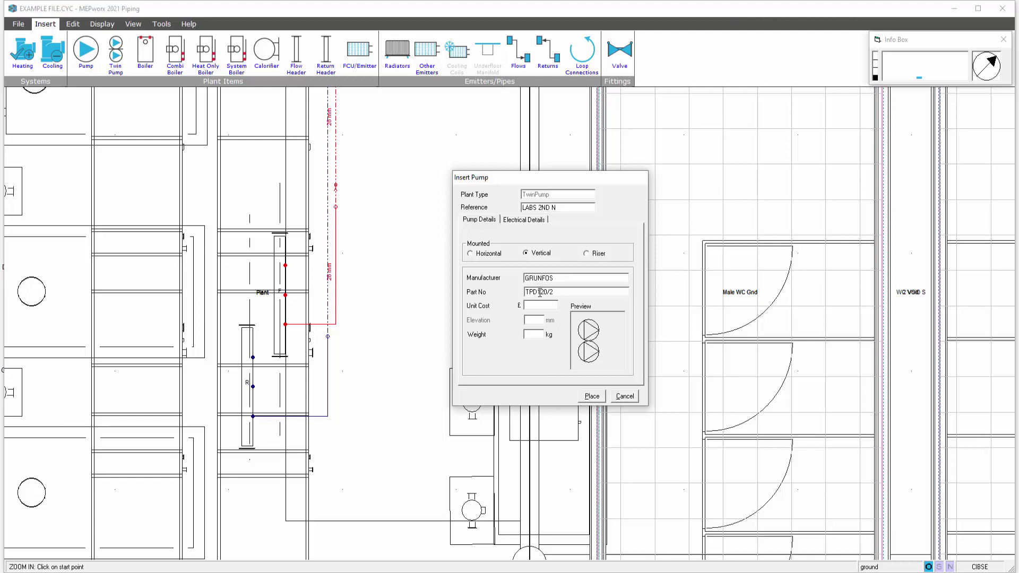
click(534, 336)
text(200)
key(BackSpace)
Set the pump's electrical details to 10 Amps load, 0.910 power factor, 230 V, 50 Hz and a 10 Amp fuse.
click(521, 221)
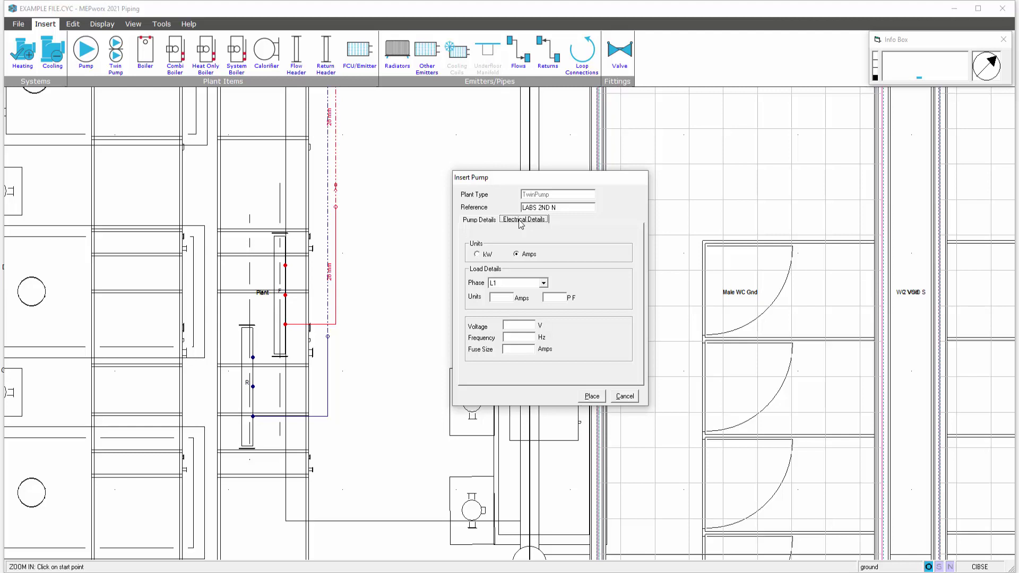
click(499, 299)
text(10)
click(555, 299)
text(0.910)
click(520, 323)
text(230)
click(523, 336)
text(50)
click(527, 352)
text(10)
Place the twin pump on the vertical flow pipe beside the flow header and finish inserting pumps.
click(594, 397)
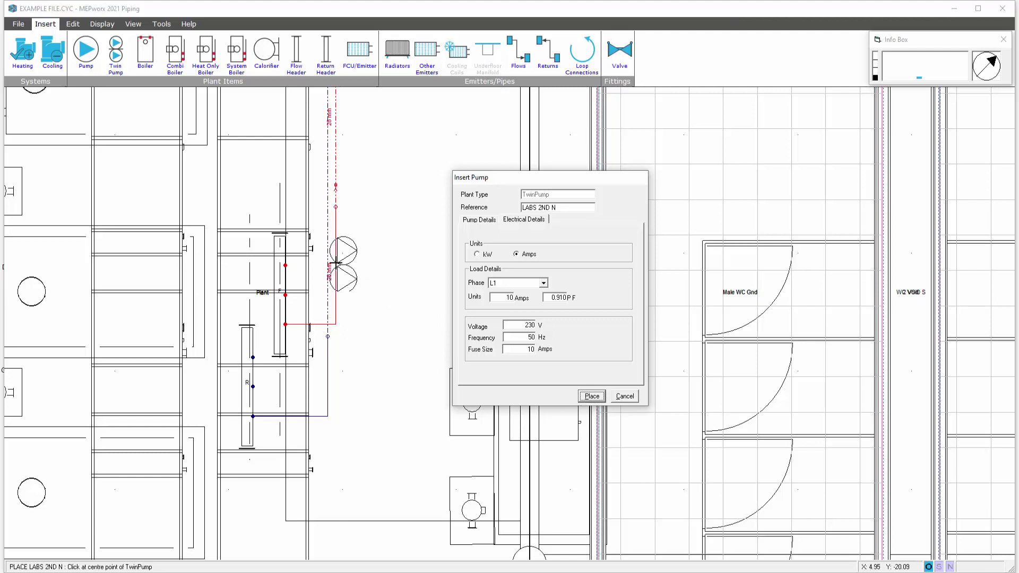
click(336, 263)
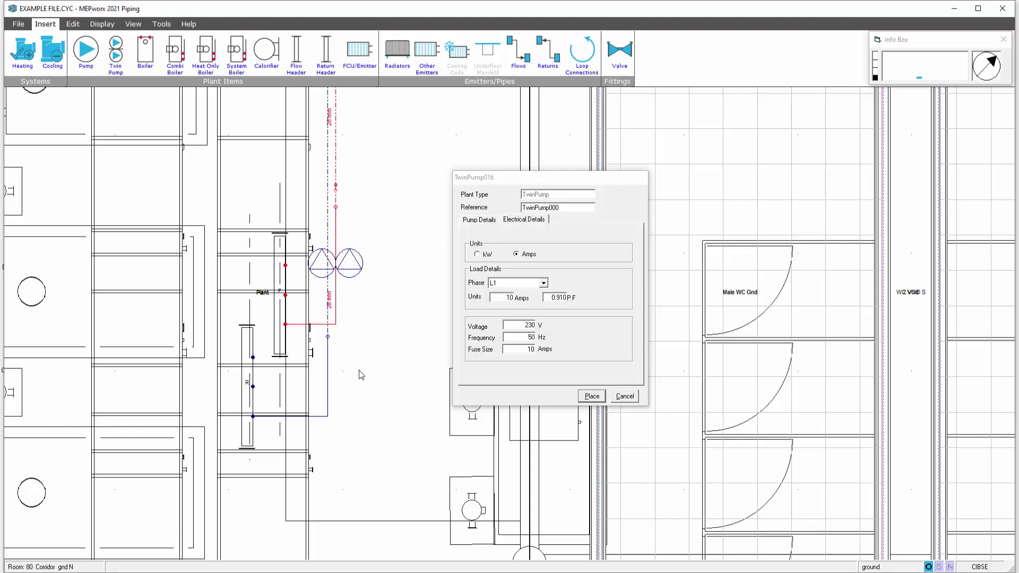
click(622, 398)
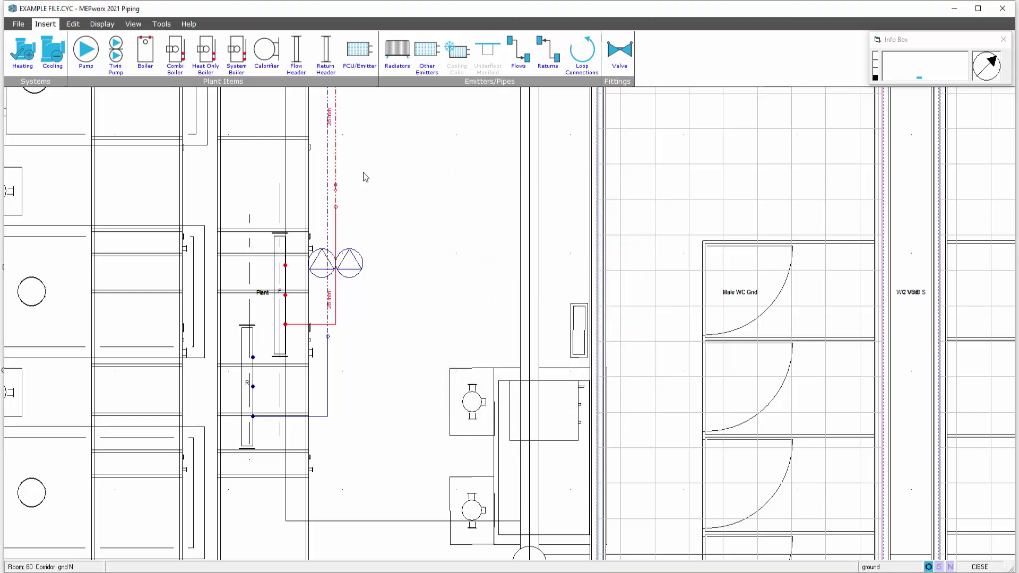
Check the details of the placed twin pump without changing them.
double_click(338, 269)
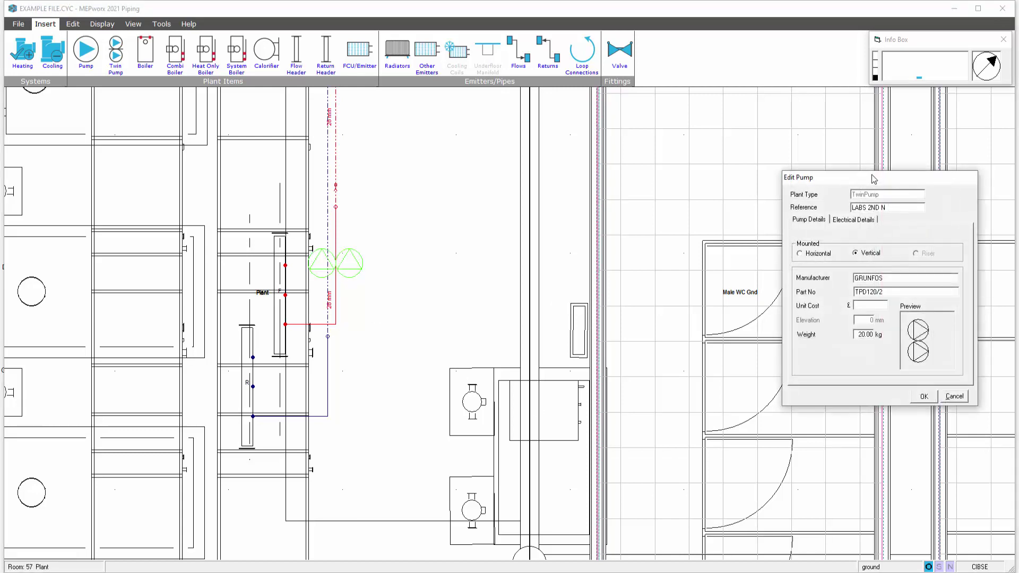
drag(872, 179, 564, 180)
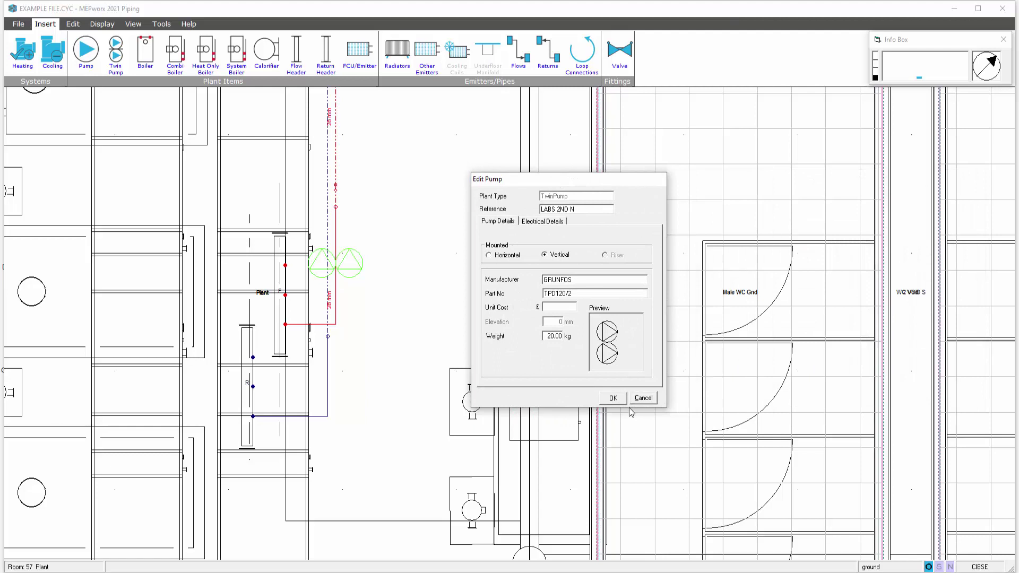
click(643, 398)
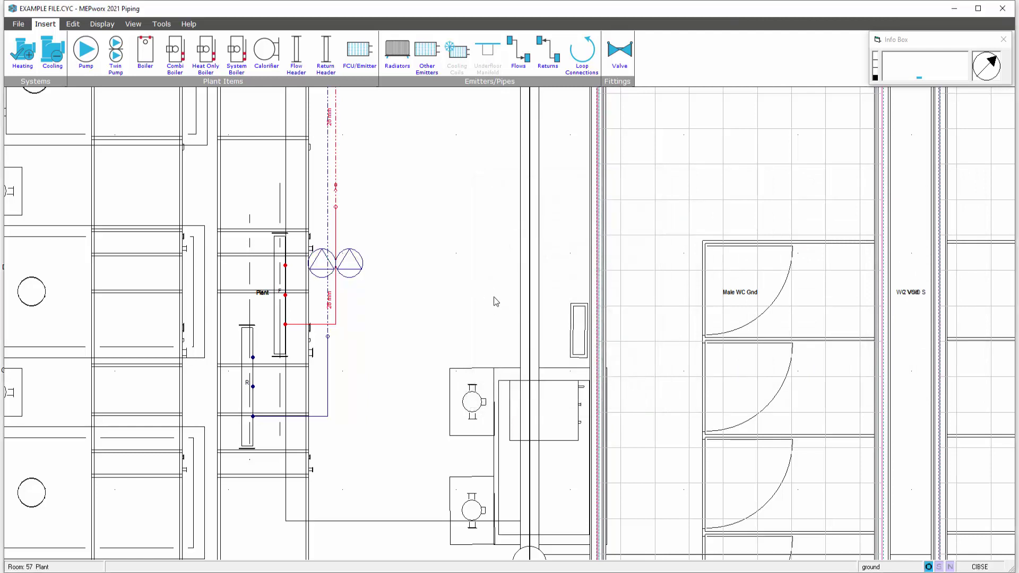
Start adding valves near the twin pump with Isolating as the fitting type.
scroll(473, 285, up, 3)
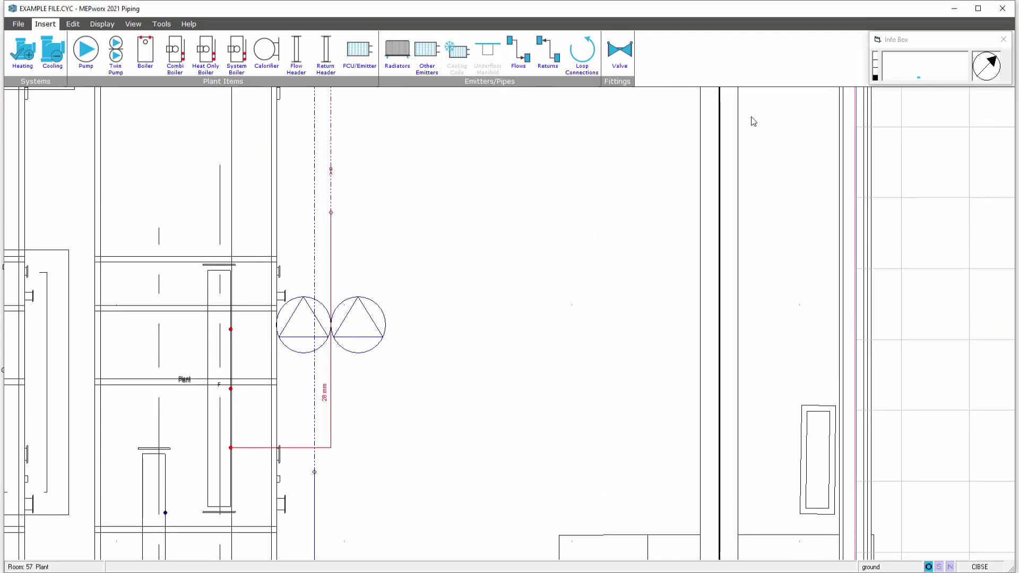
click(619, 58)
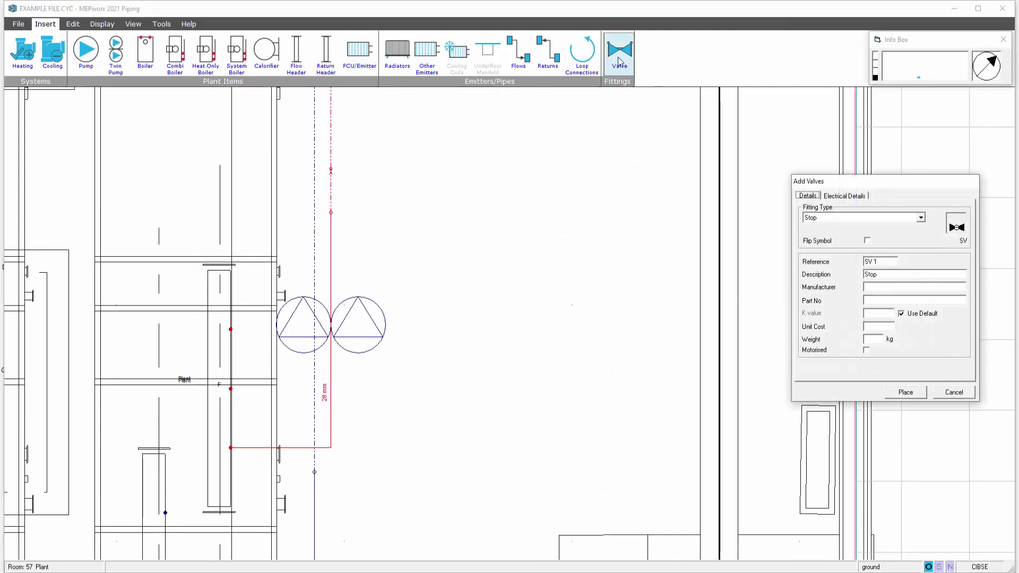
click(921, 218)
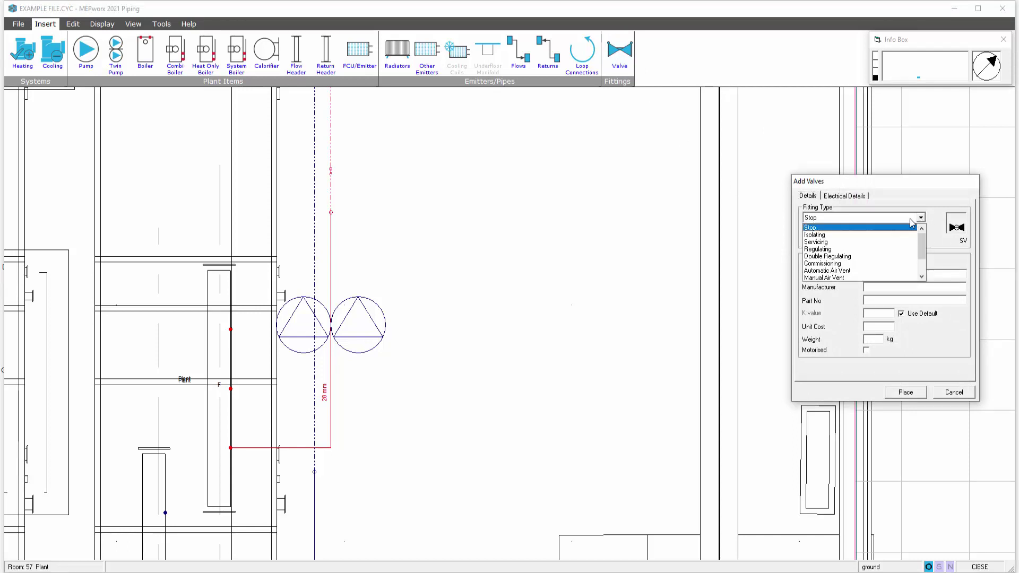
click(830, 235)
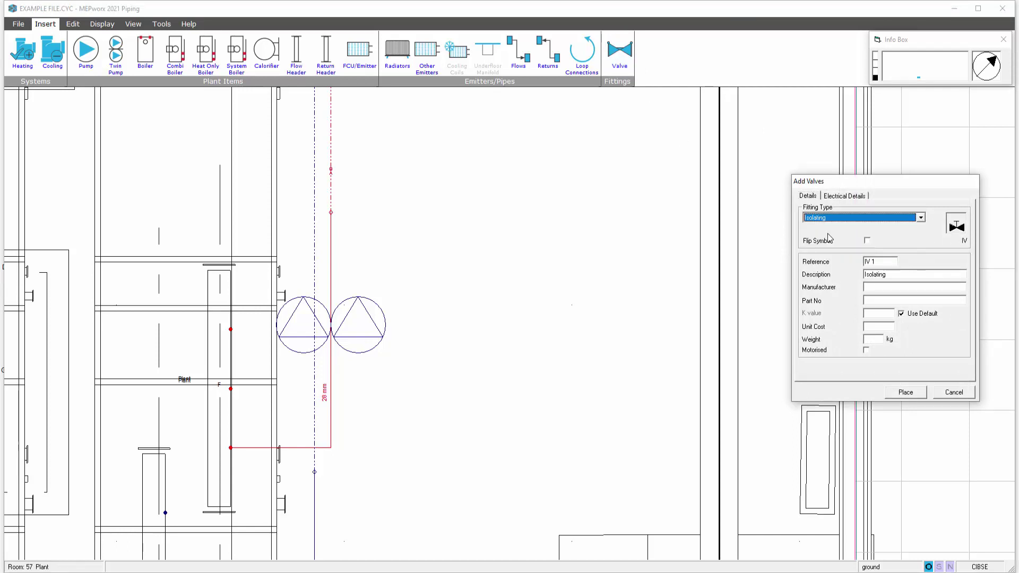
click(903, 313)
click(871, 314)
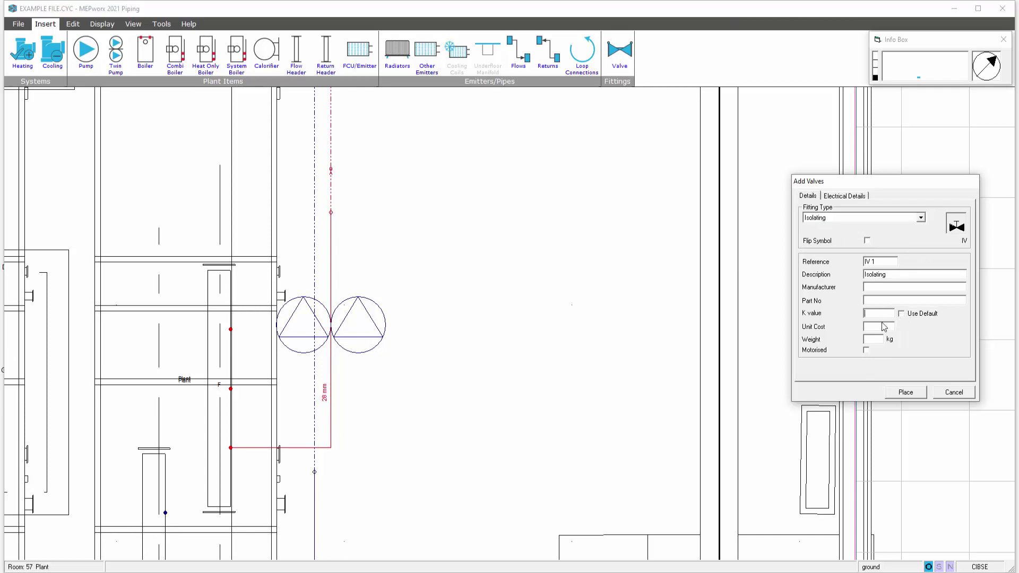
click(902, 314)
click(867, 351)
Place three isolating valves on the flow pipe: one above the twin pump, one below it, and one on the branch to the flow header.
click(903, 392)
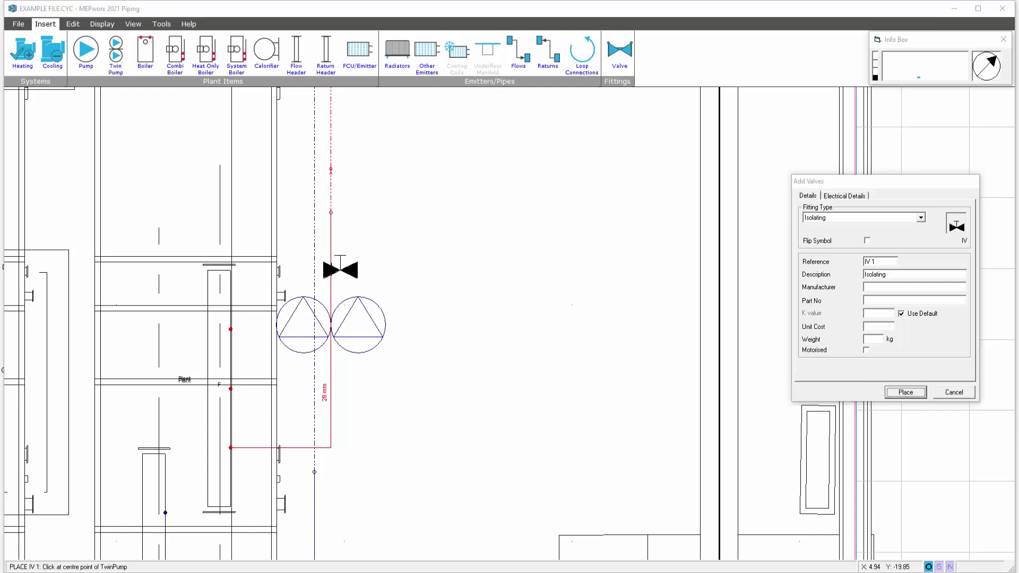
click(331, 270)
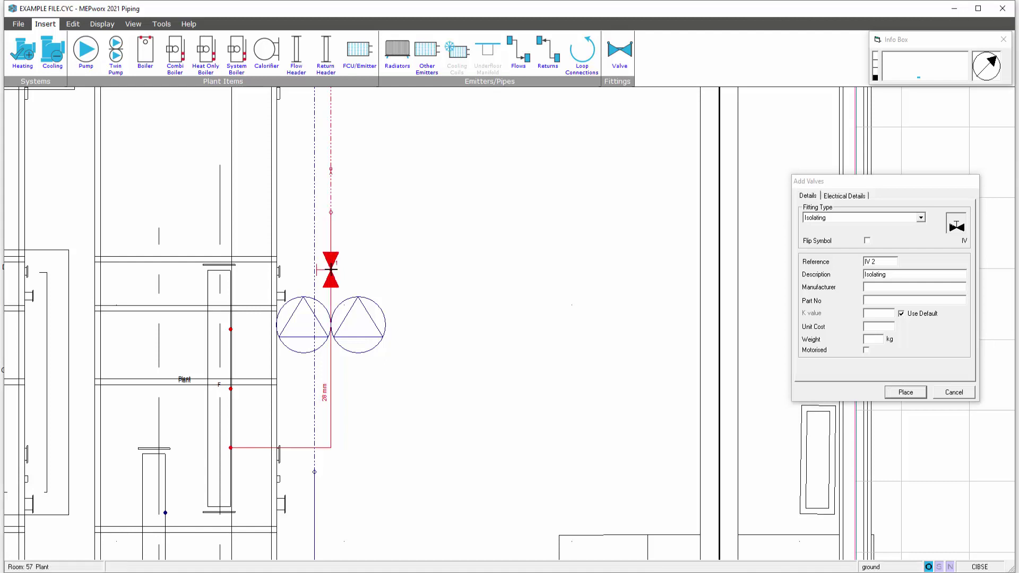
click(902, 393)
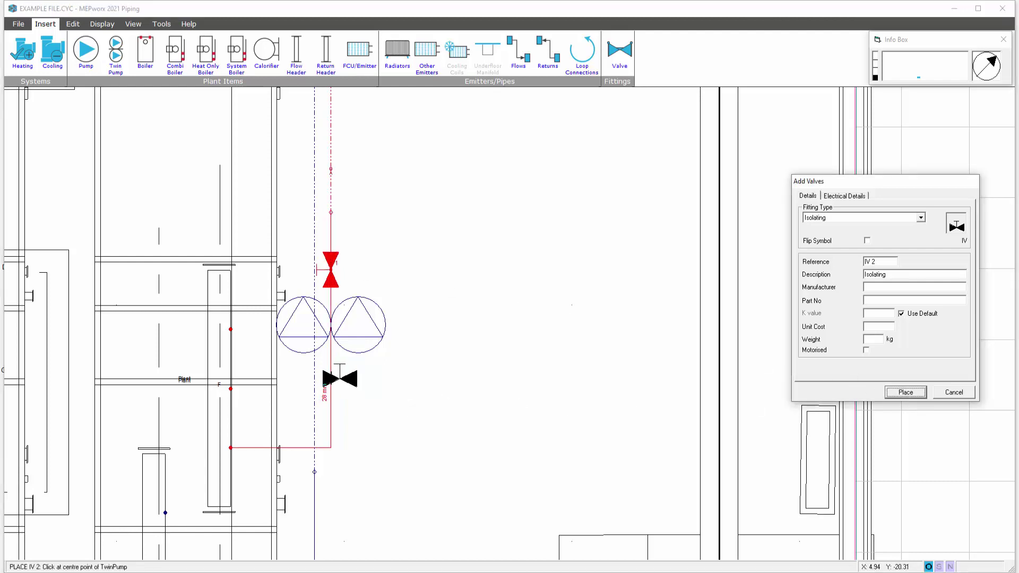
click(331, 378)
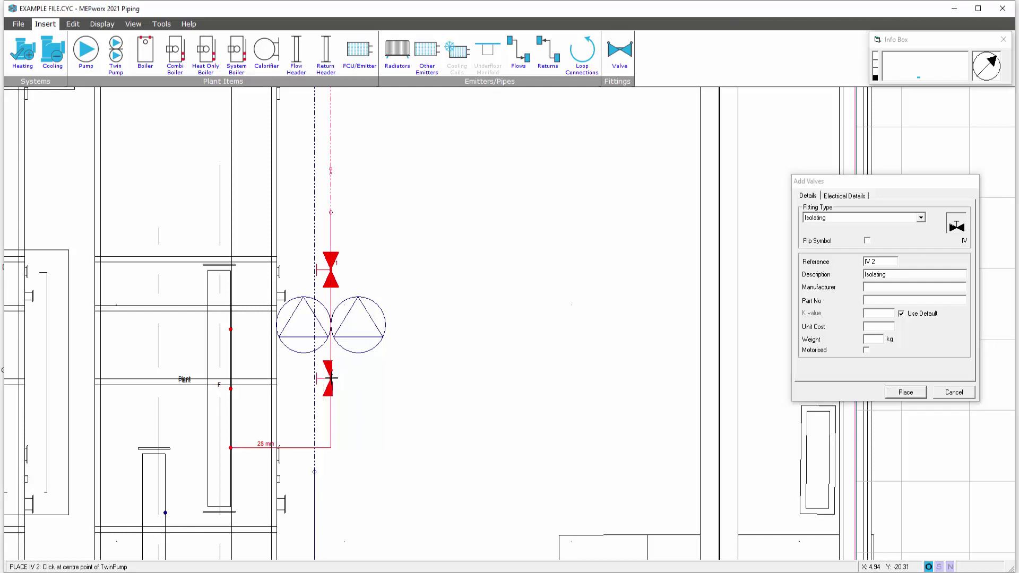
click(901, 393)
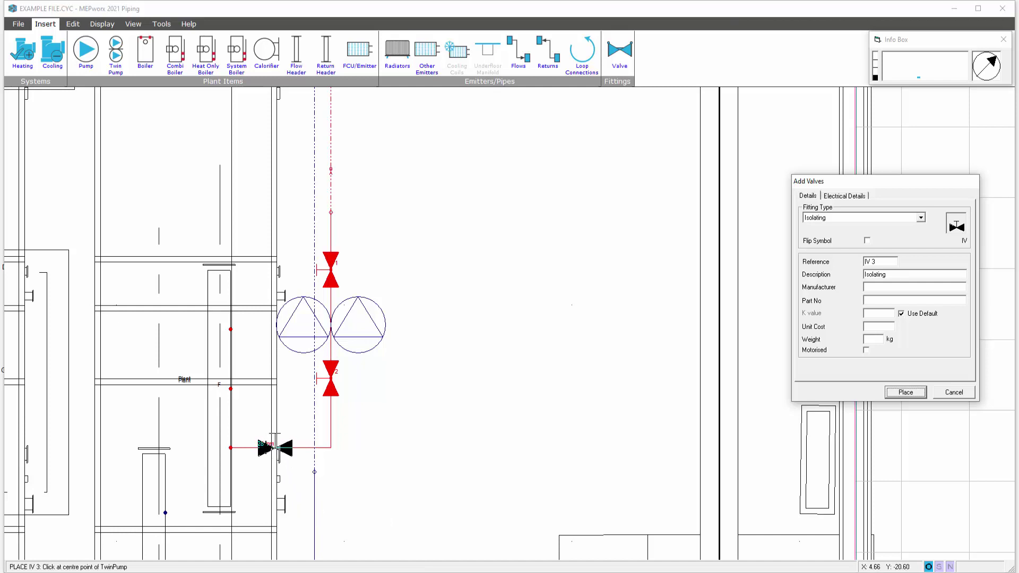
click(270, 448)
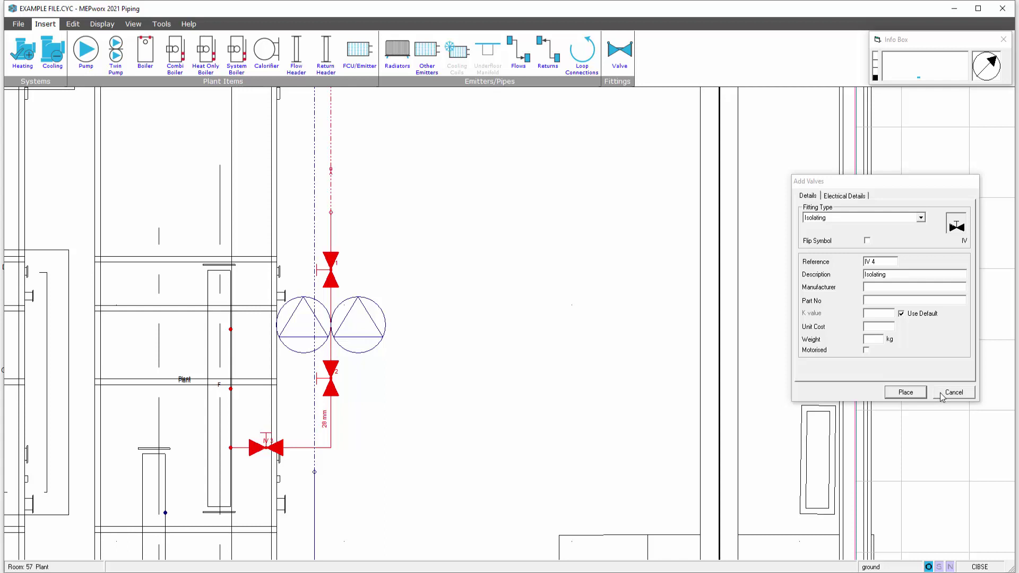
Place a commissioning valve on the return pipe, just above the level of the upper flow isolating valve.
click(922, 219)
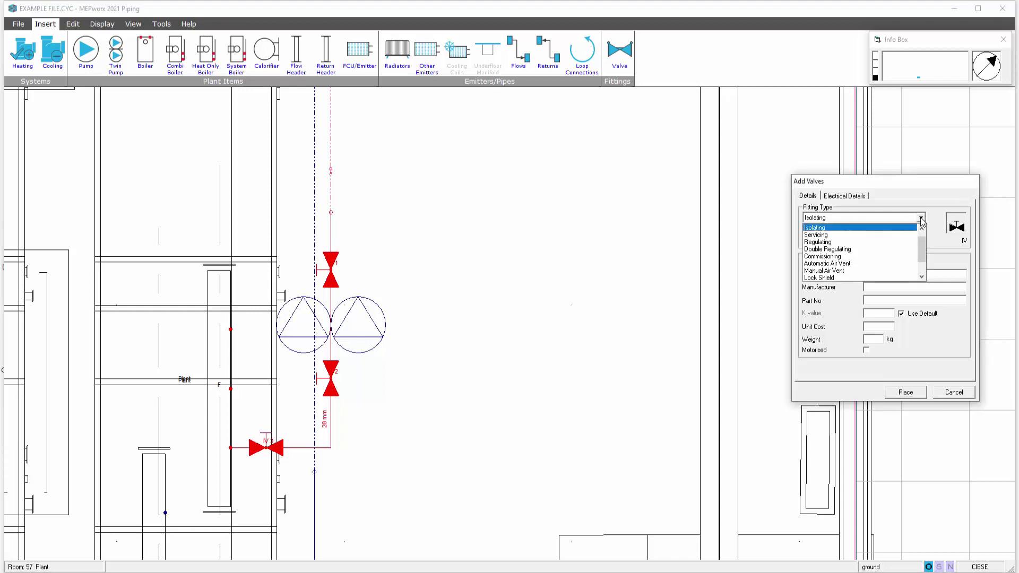
click(823, 257)
click(906, 393)
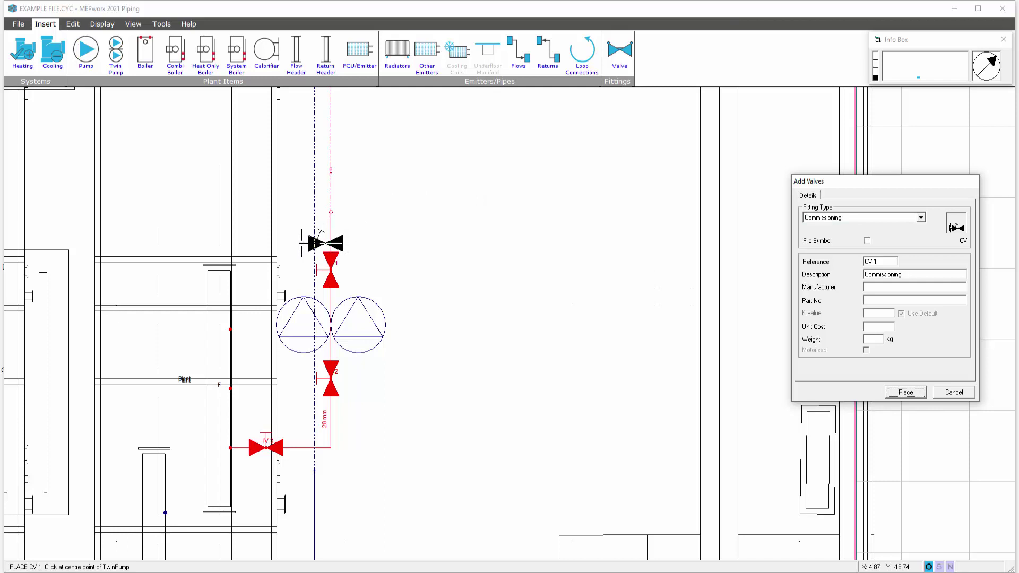
click(325, 243)
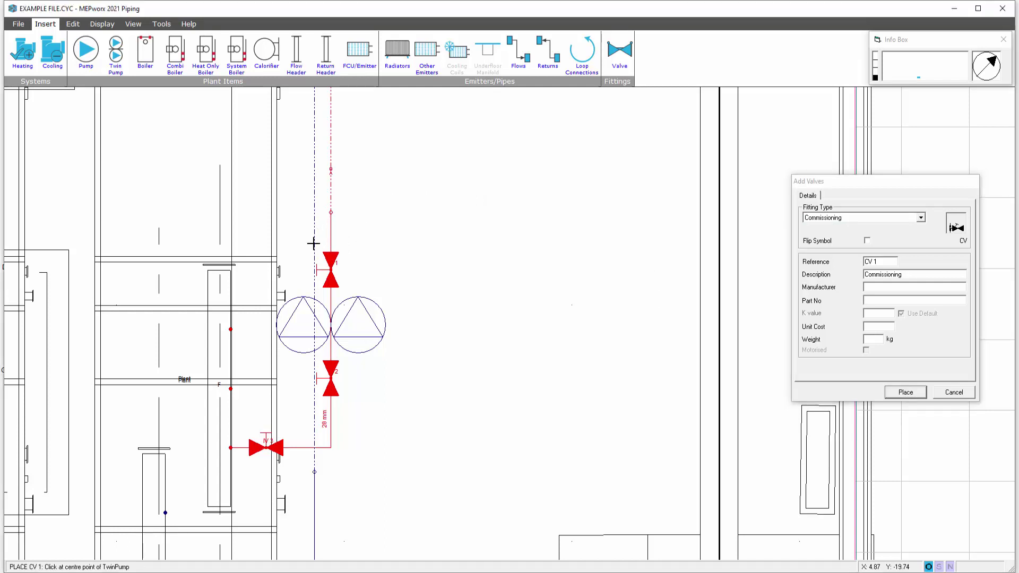
click(314, 244)
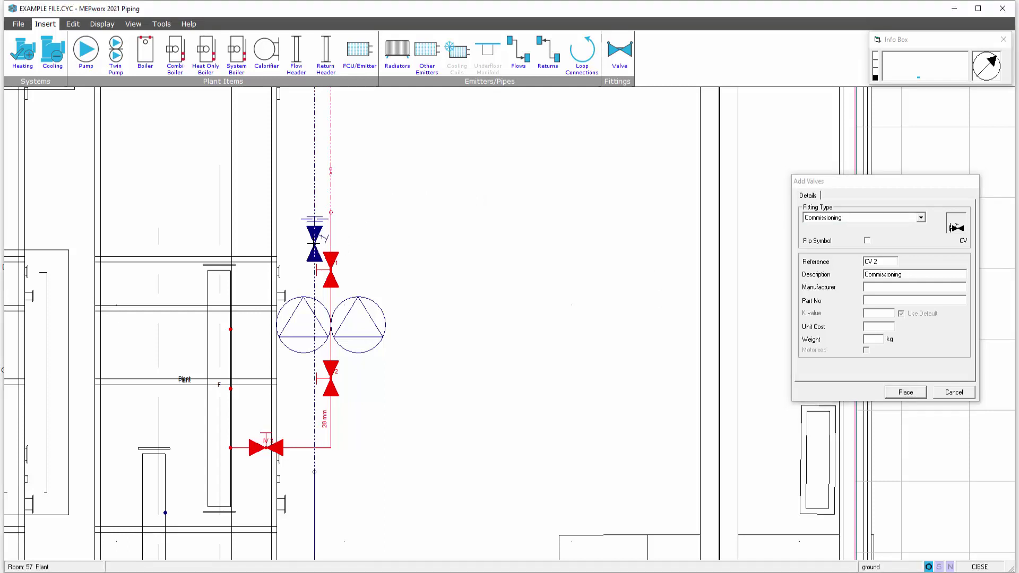
Place an isolating valve on the return pipe above the commissioning valve.
click(921, 218)
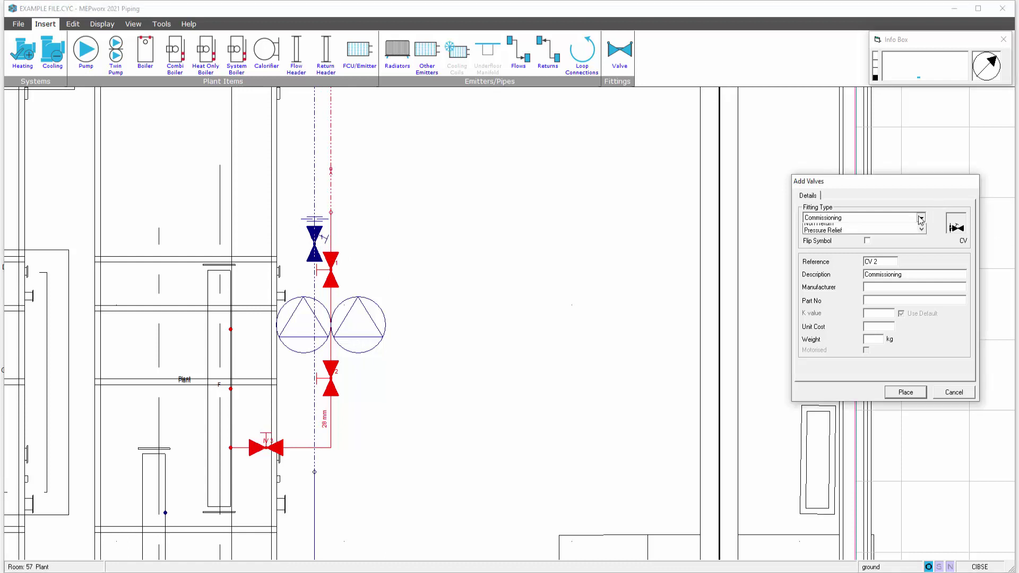
drag(921, 260, 921, 231)
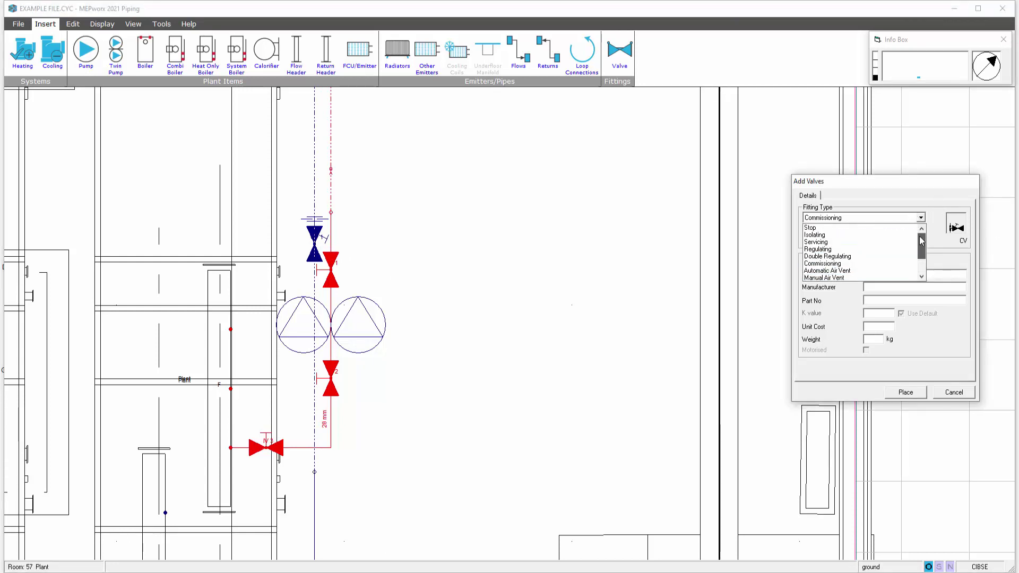
click(833, 228)
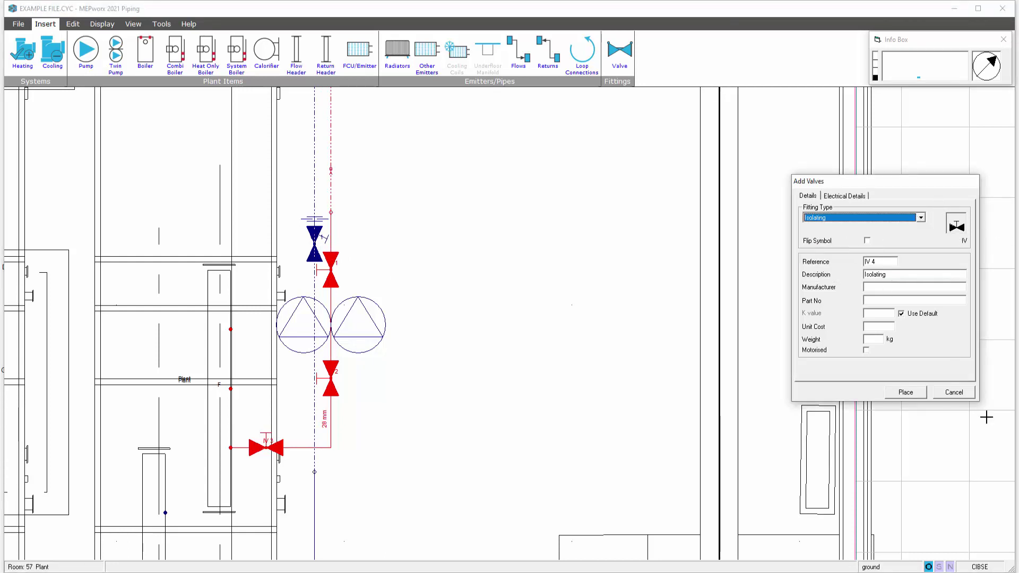
click(905, 392)
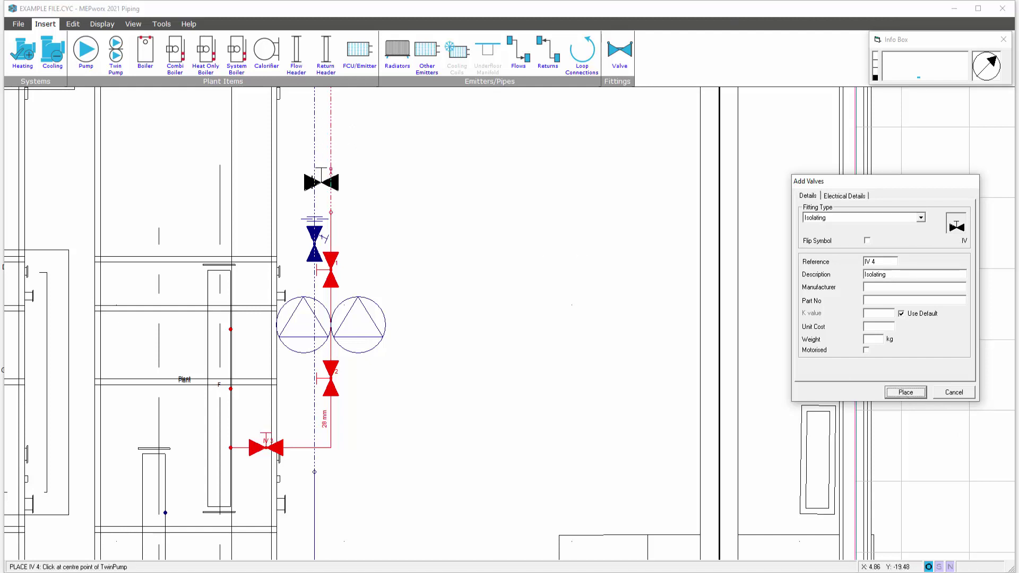
click(313, 181)
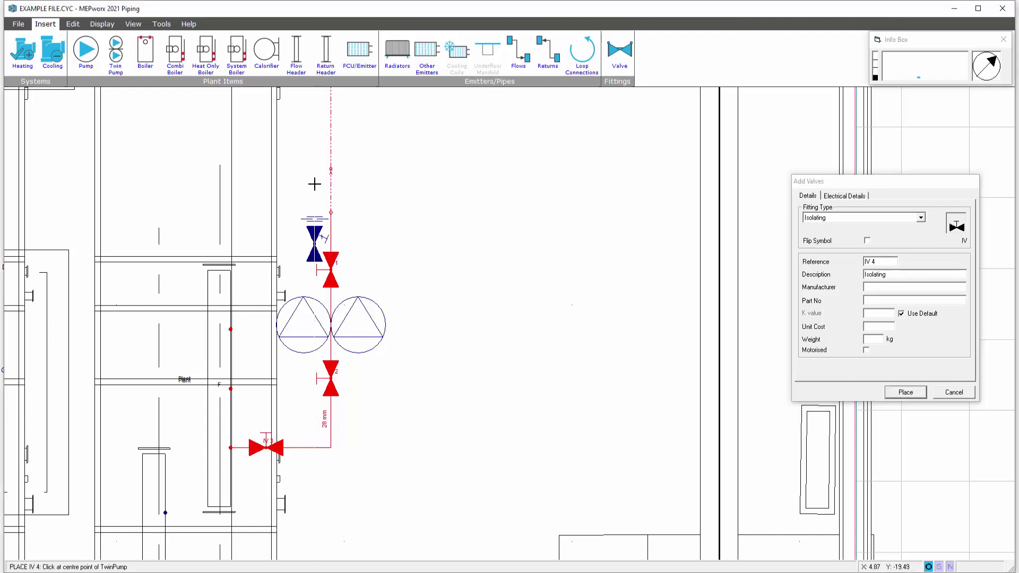
click(315, 184)
Place two more isolating valves on the return pipe: one level with the twin pump and one on the branch to the return header.
click(903, 392)
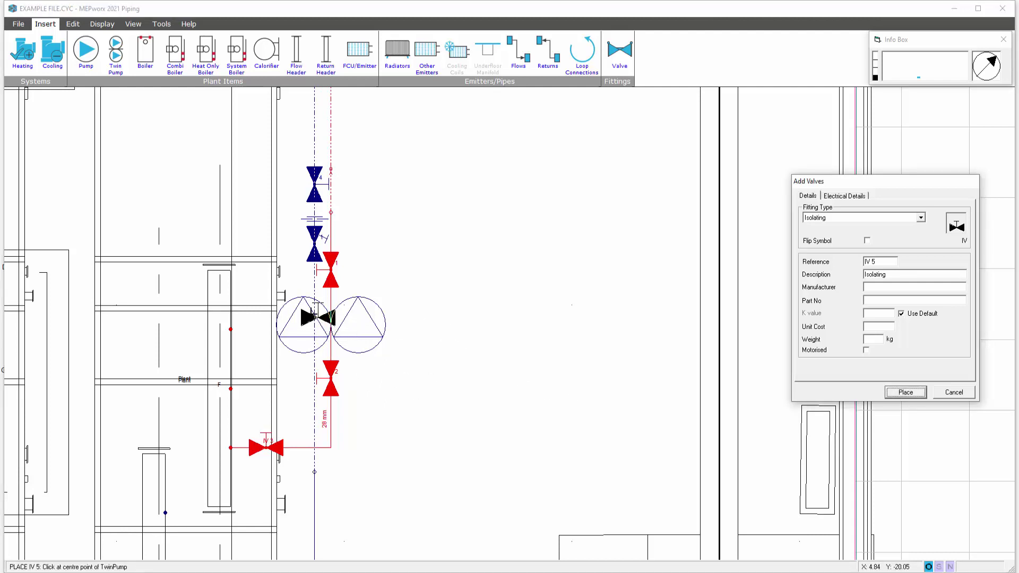
click(315, 312)
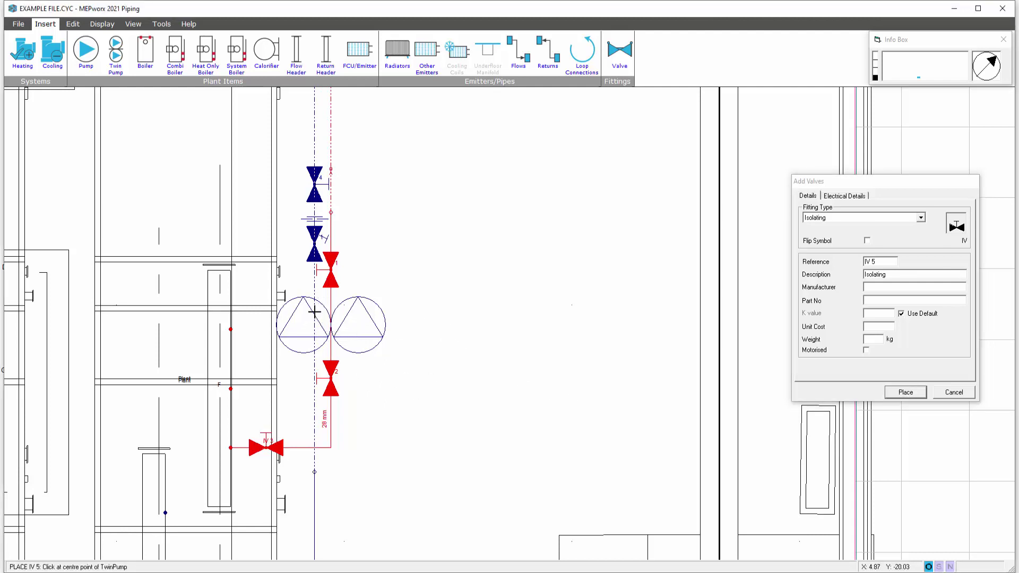
click(314, 312)
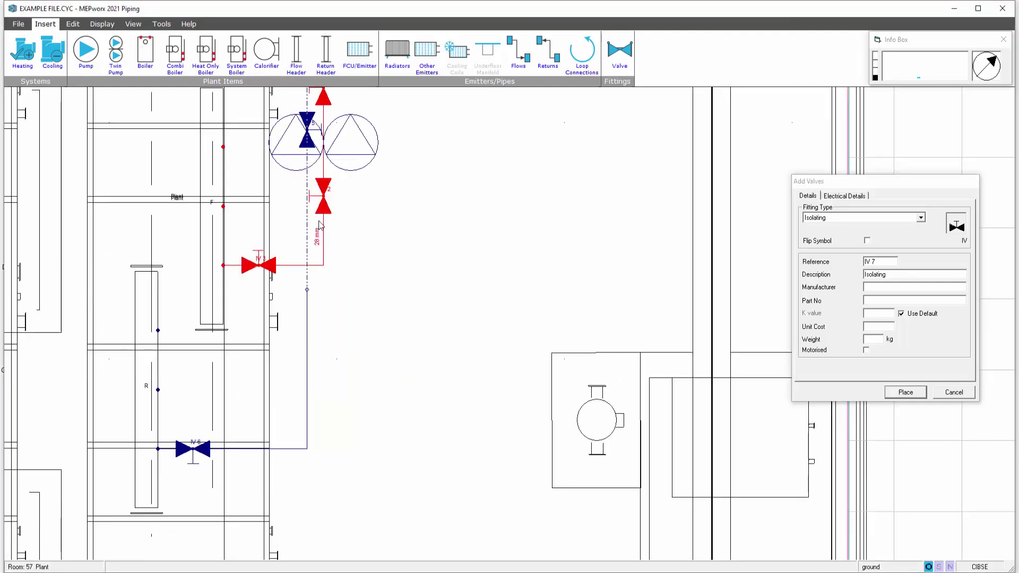
Try to open the flow isolating valve below the twin pump for editing, and end the valve placement.
click(323, 198)
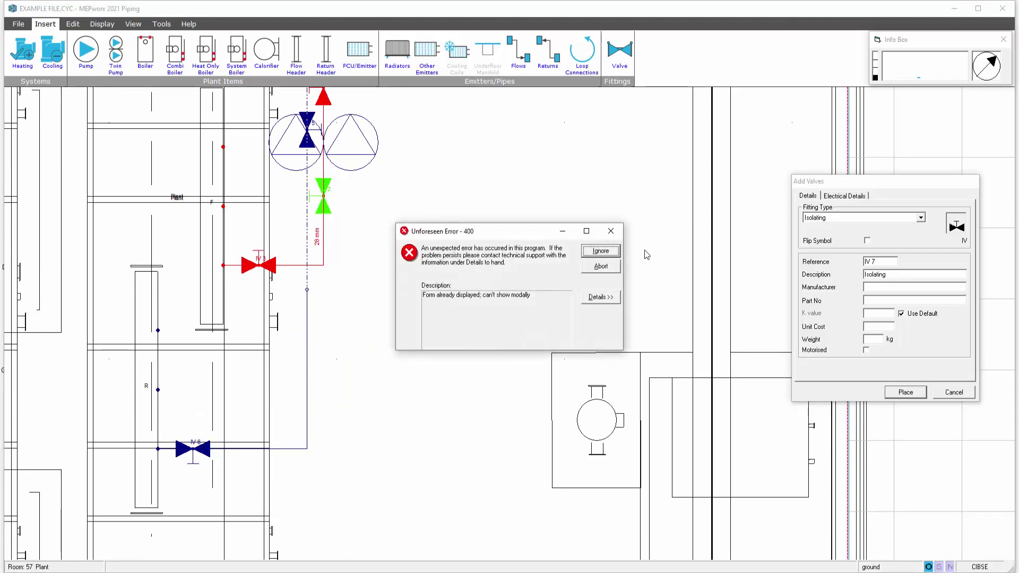
click(609, 254)
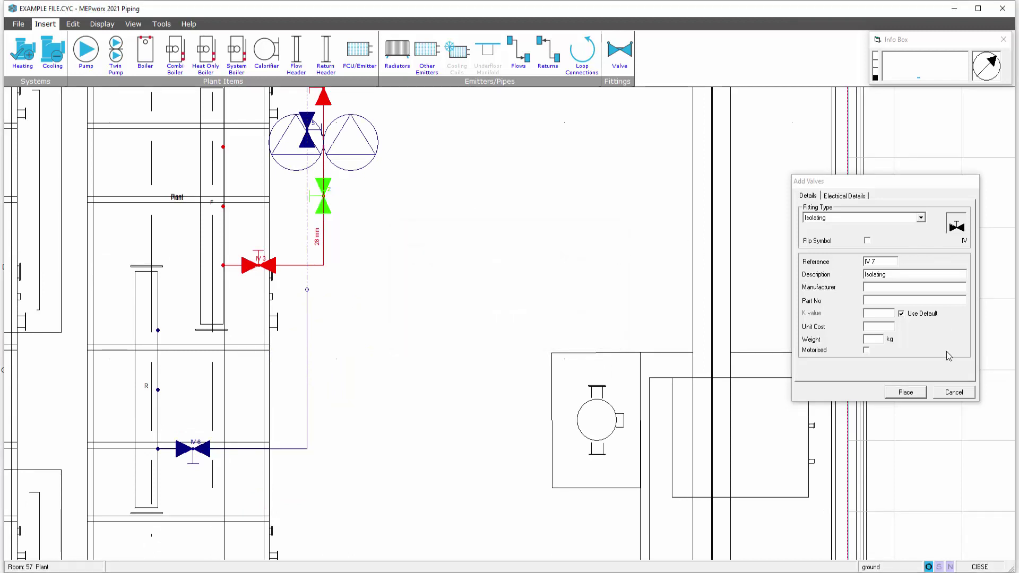
click(949, 392)
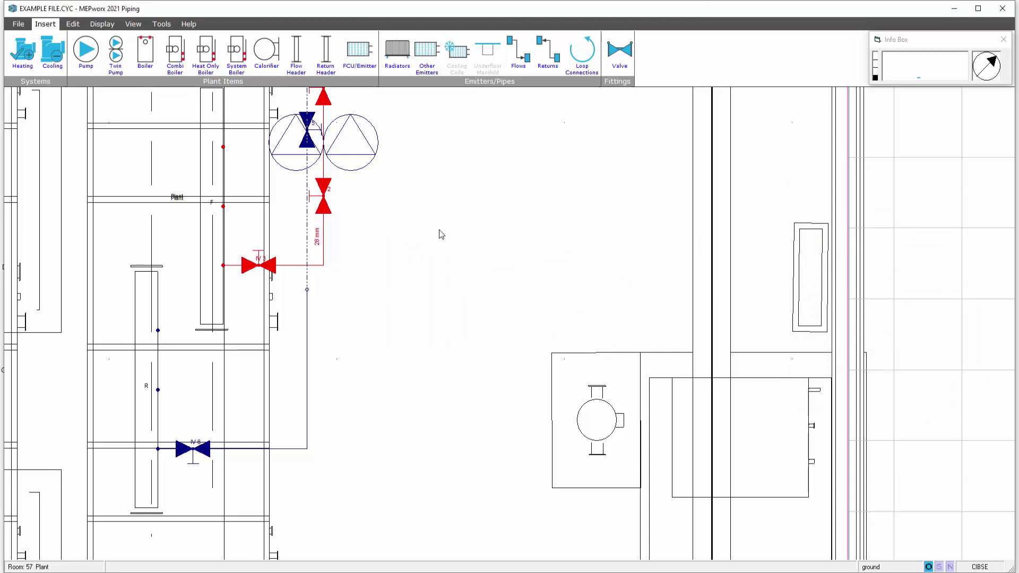
Open the details of the isolating valve on the flow header branch and accept them without saving the electrical details.
double_click(260, 268)
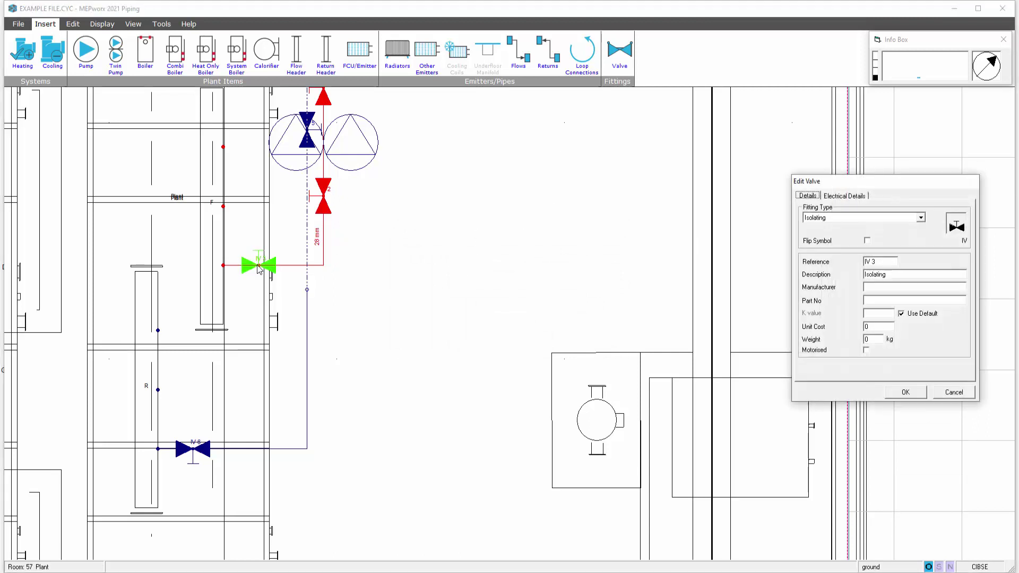
drag(910, 182, 655, 182)
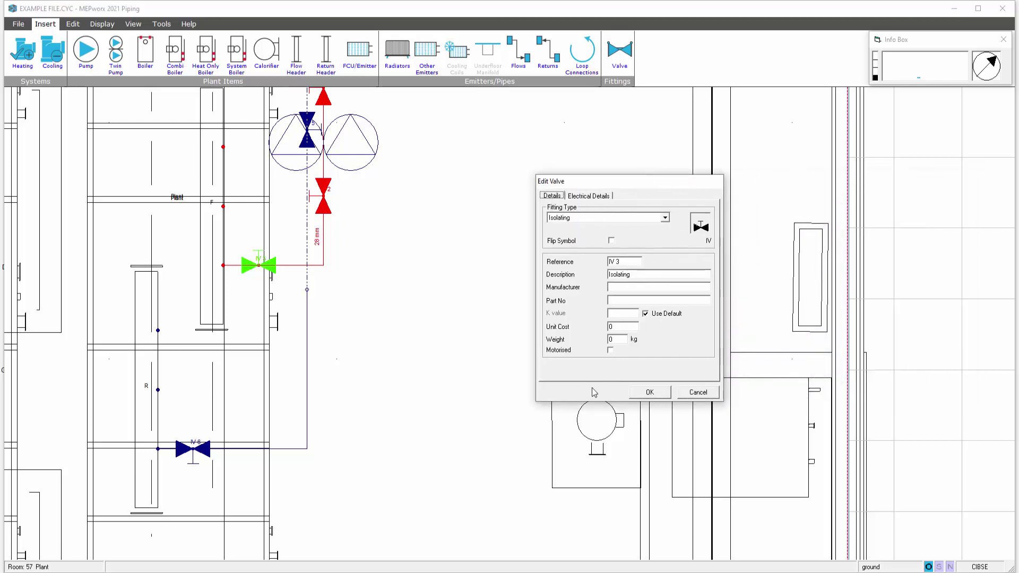
click(642, 394)
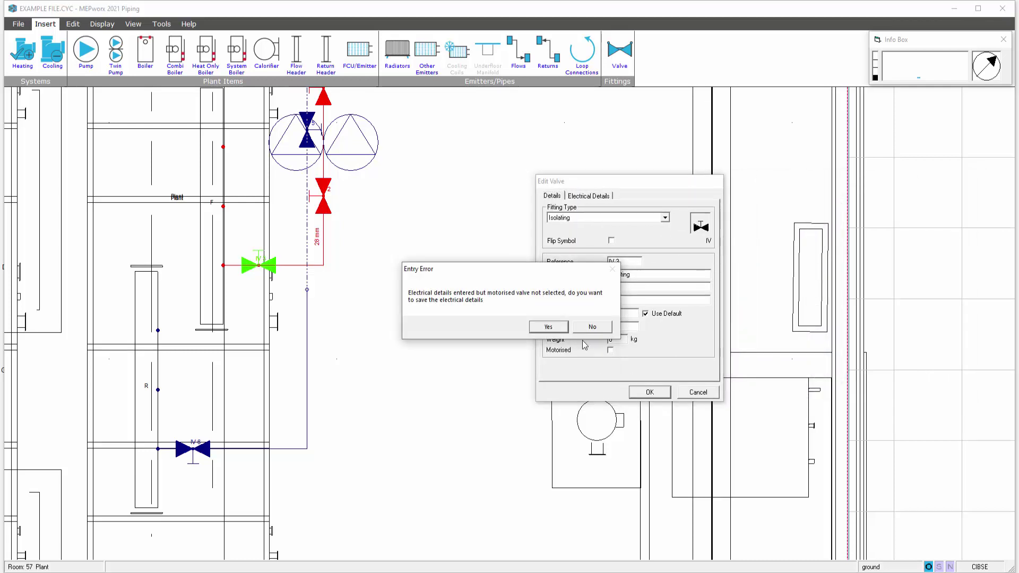
click(591, 327)
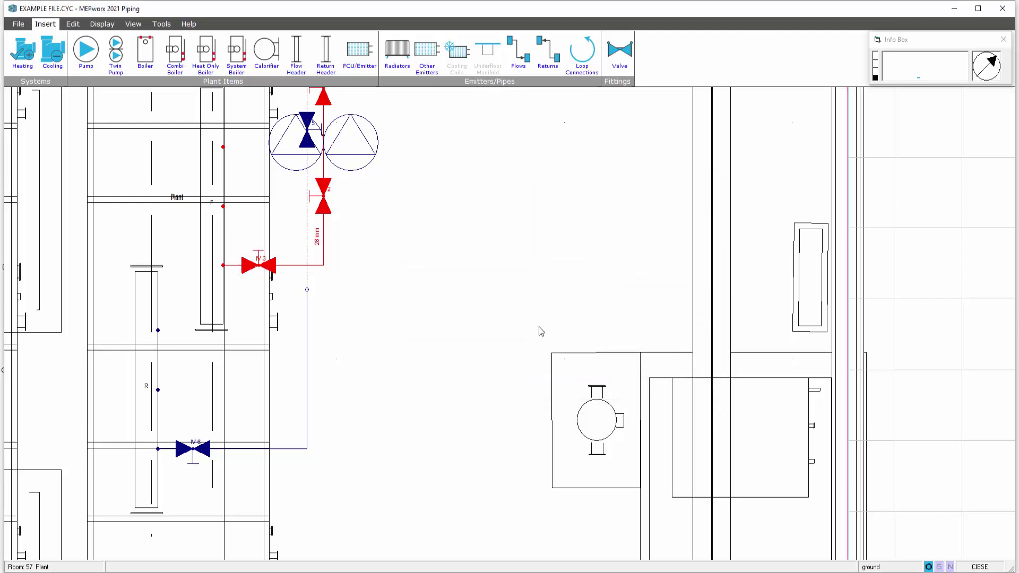